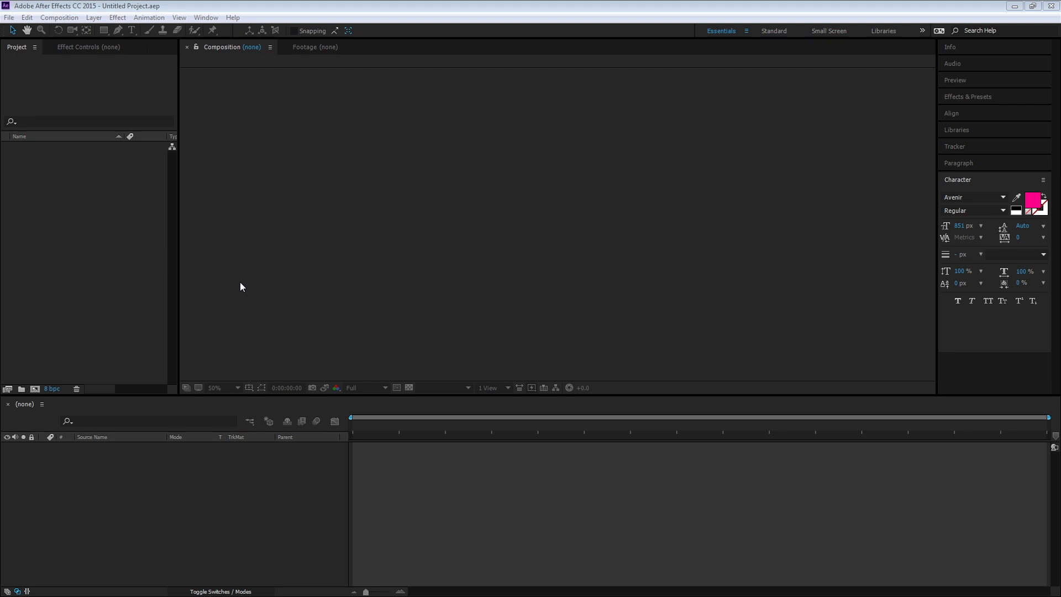
Step: Create a new composition from the HDTV 1080 29.97 preset with its frame rate set to 30 fps
left_click(69, 17)
left_click(83, 31)
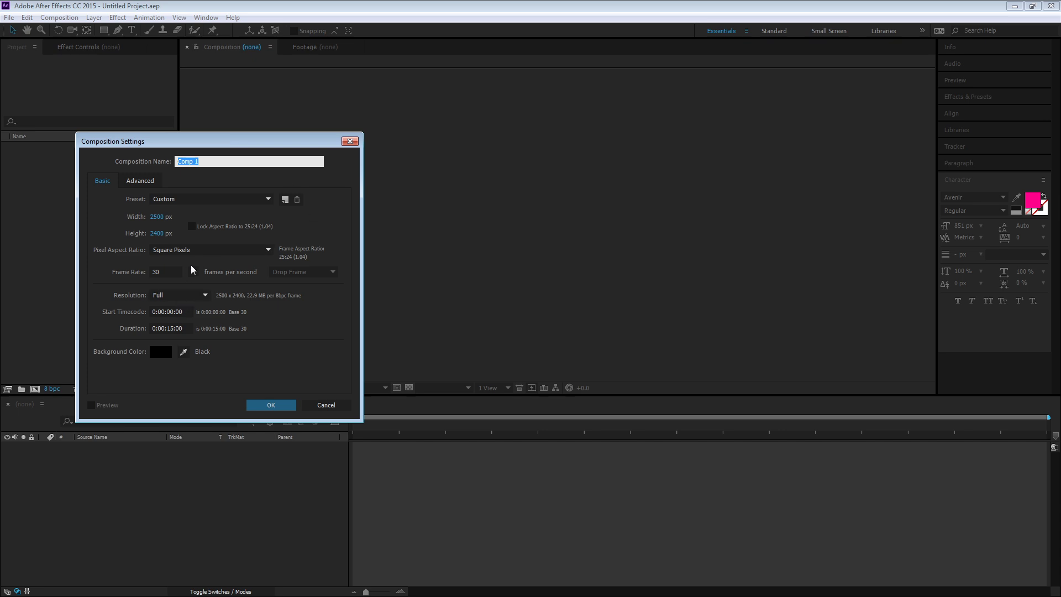
left_click(178, 200)
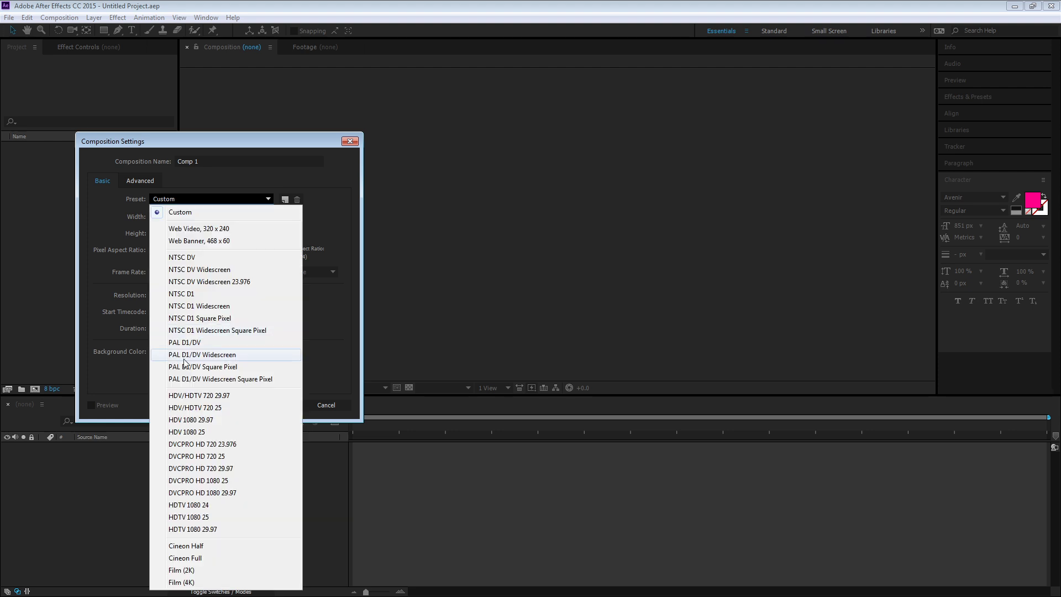
left_click(199, 530)
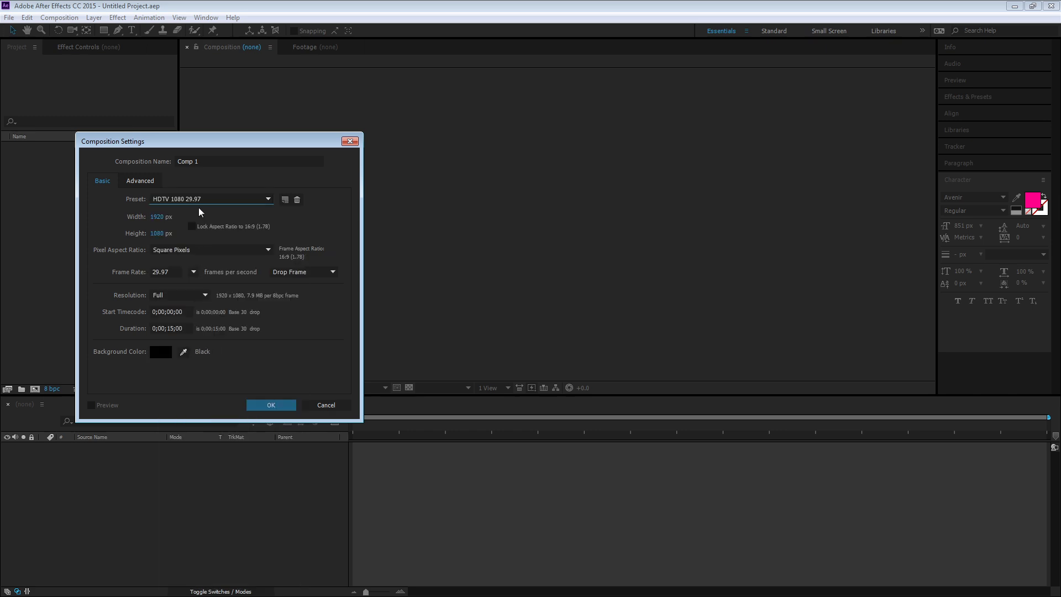
left_click(163, 272)
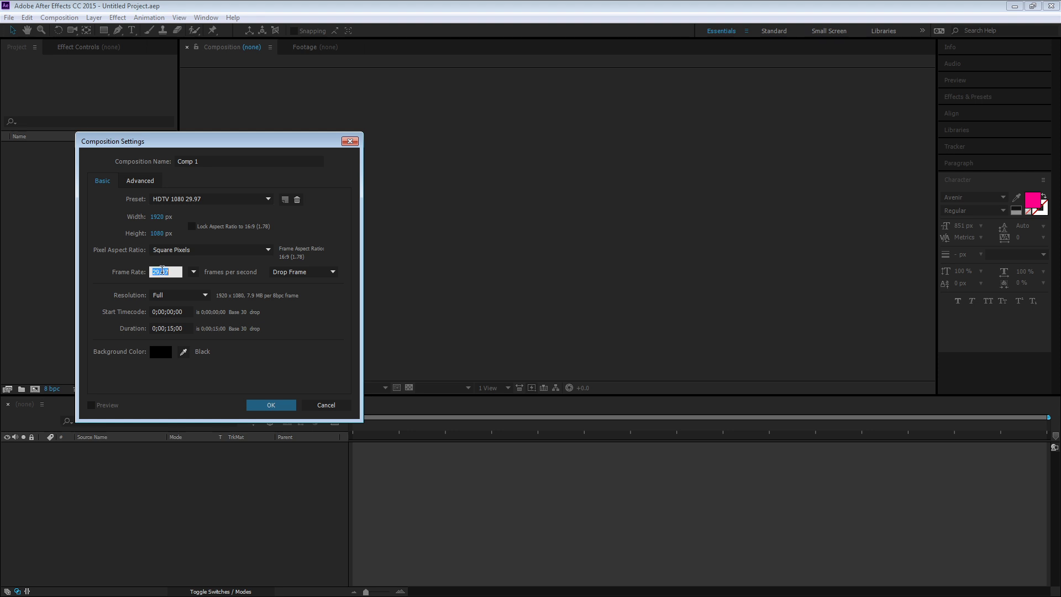
type("30")
left_click(262, 407)
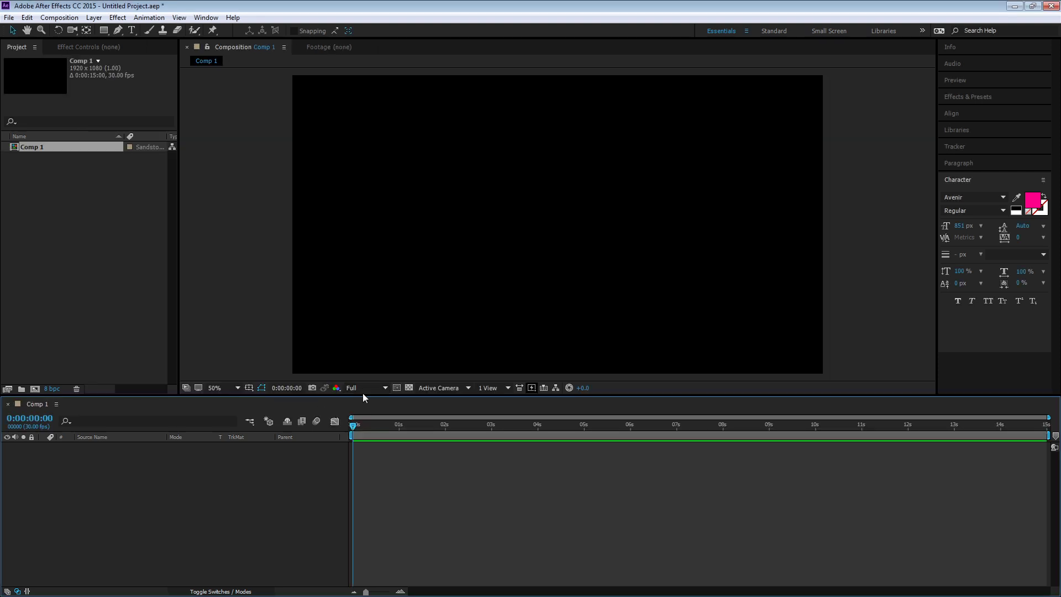
Step: Enlarge the composition viewer area slightly and show the rulers around the frame
left_click_drag(363, 395, 360, 408)
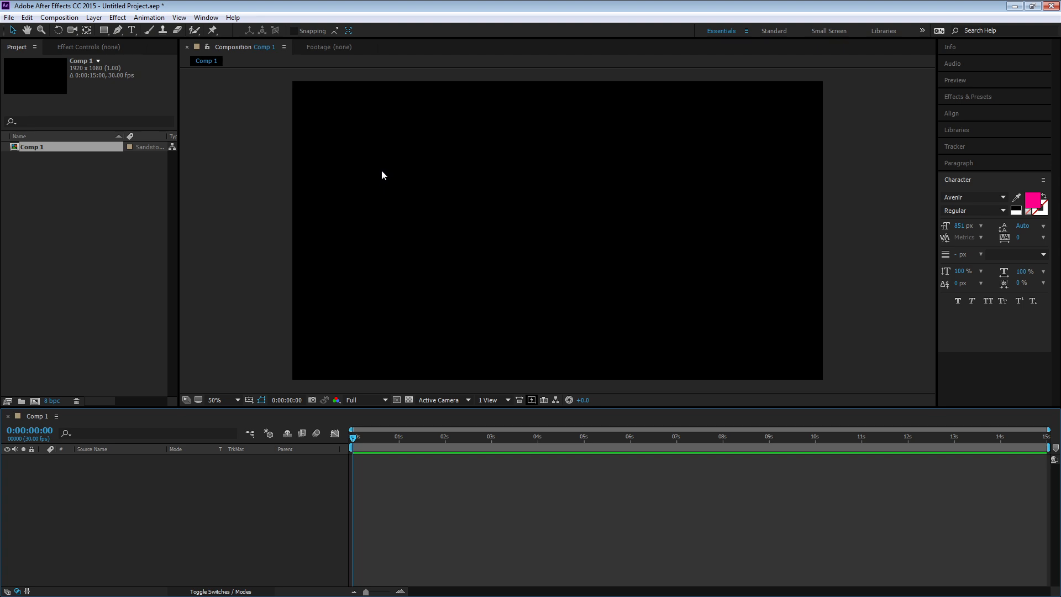
left_click(178, 18)
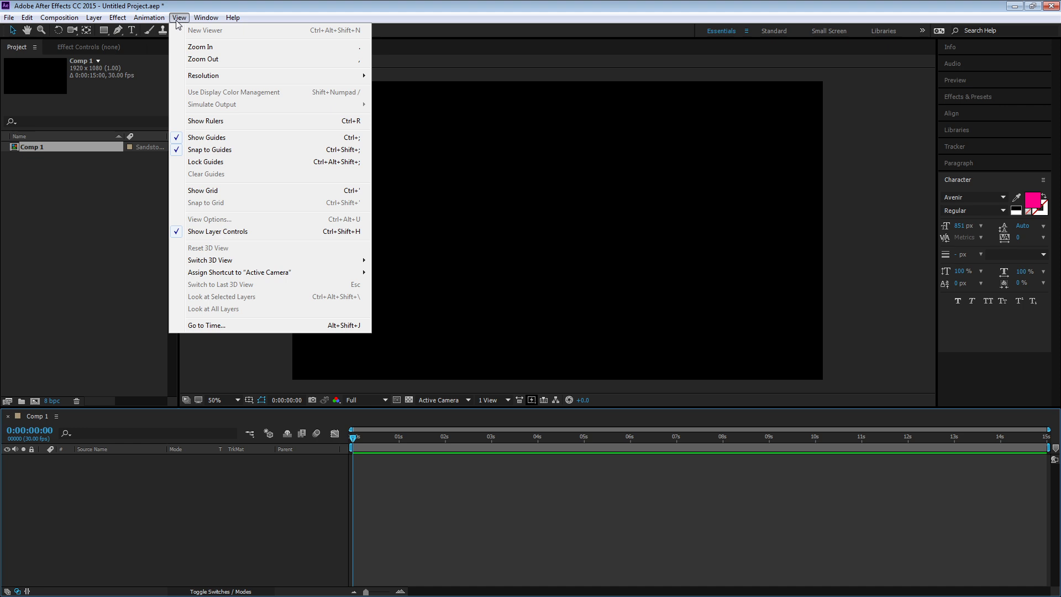
left_click(202, 122)
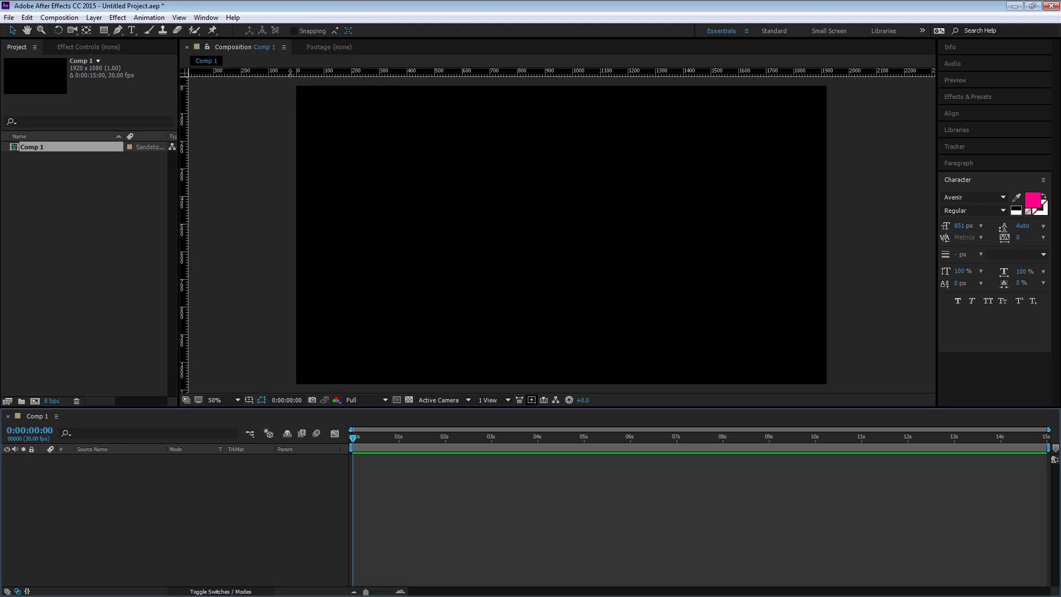
Step: Place a horizontal guide near the frame's lower edge and two vertical guides at about 100 px and 200 px
left_click_drag(291, 72, 262, 360)
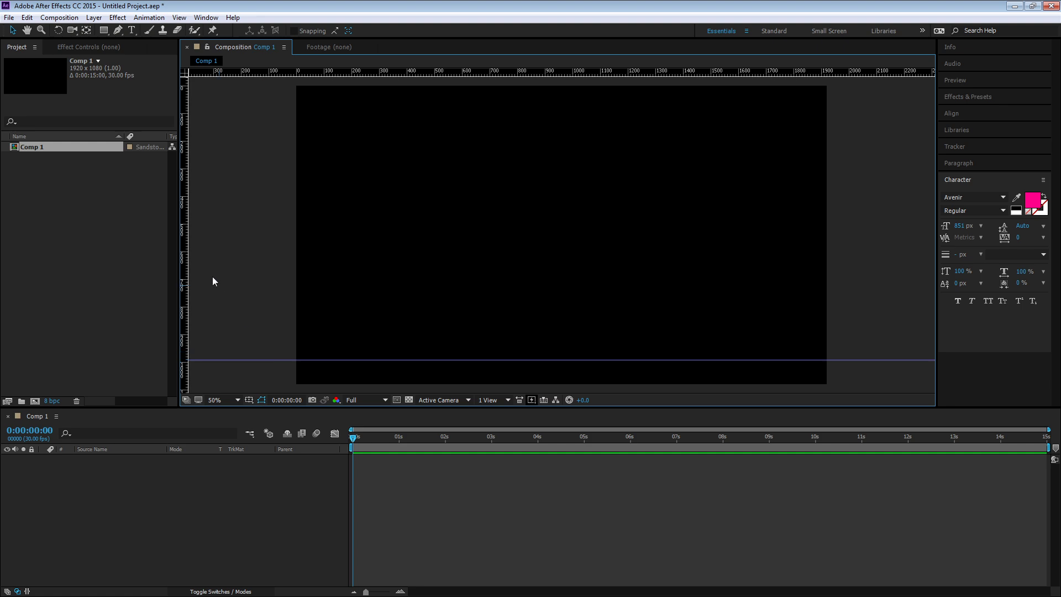
left_click_drag(188, 262, 324, 261)
left_click_drag(185, 122, 351, 140)
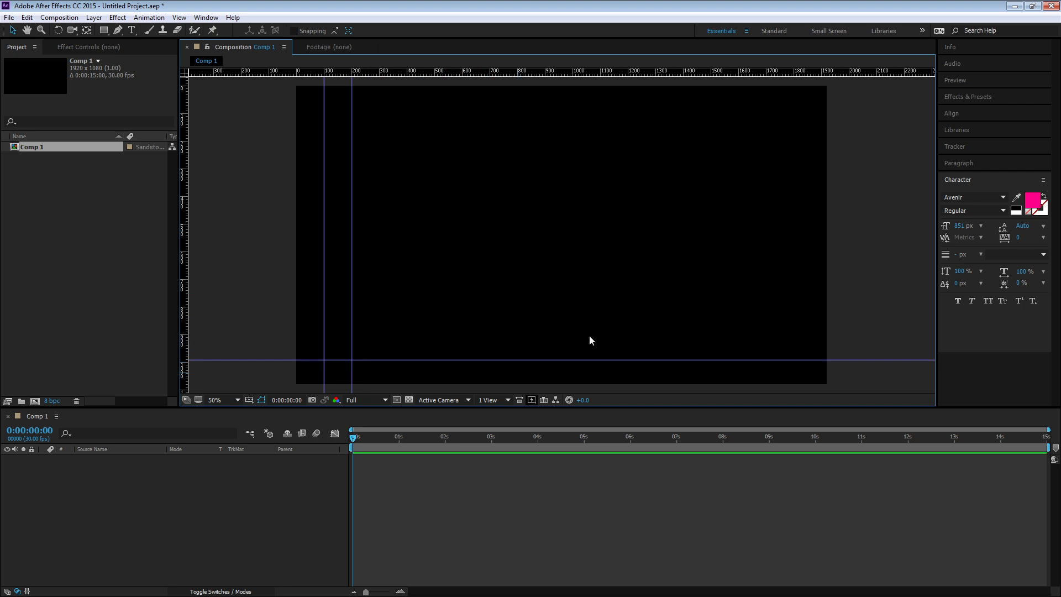
Step: Clear all guides, and pull out a new horizontal guide near the frame's lower edge and return it to the ruler
left_click(199, 18)
mouse_move(178, 18)
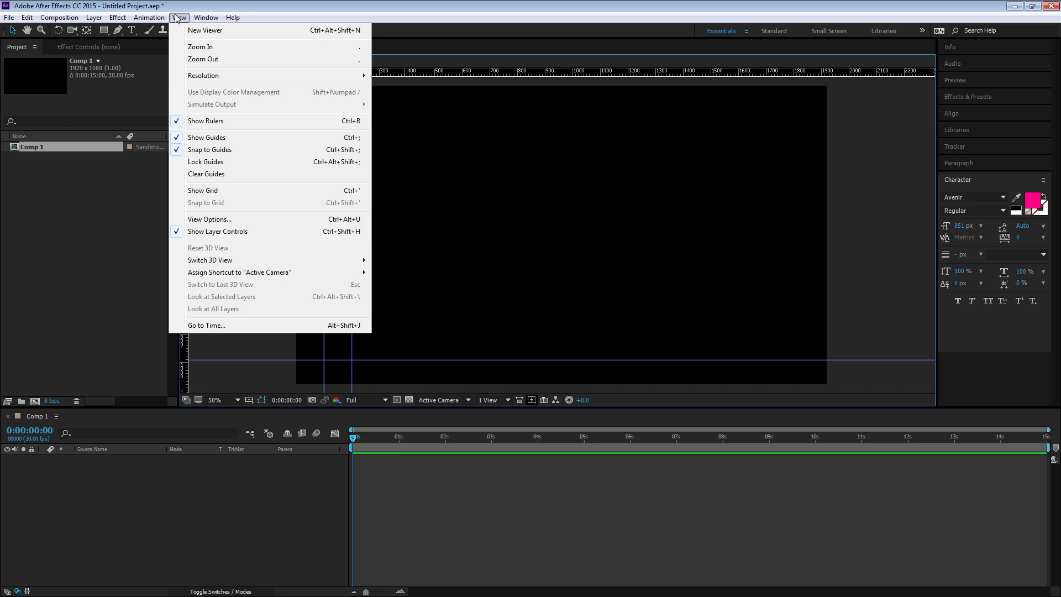
left_click(216, 175)
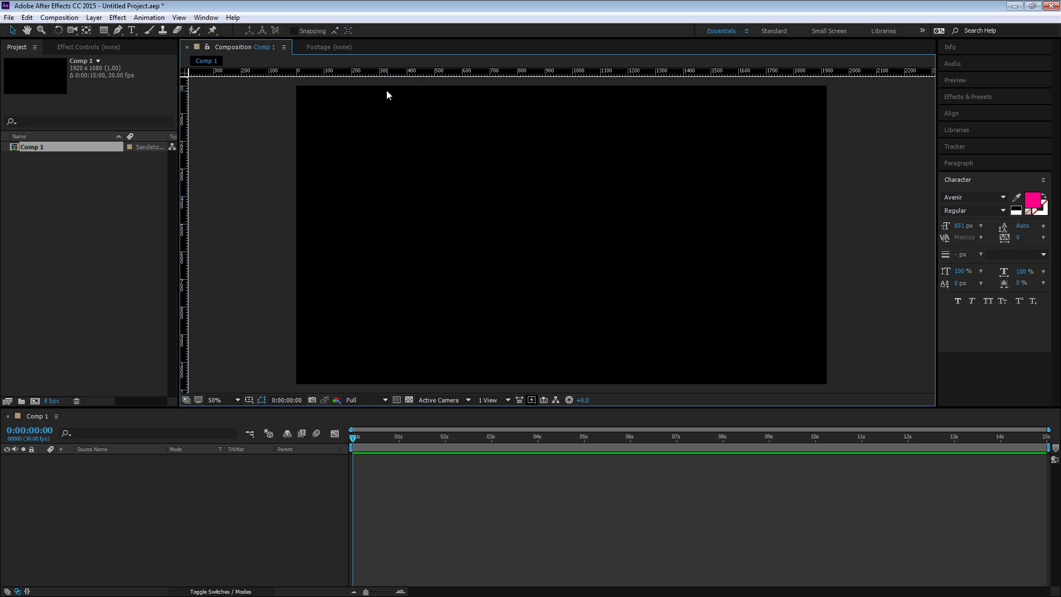
left_click_drag(380, 74, 403, 350)
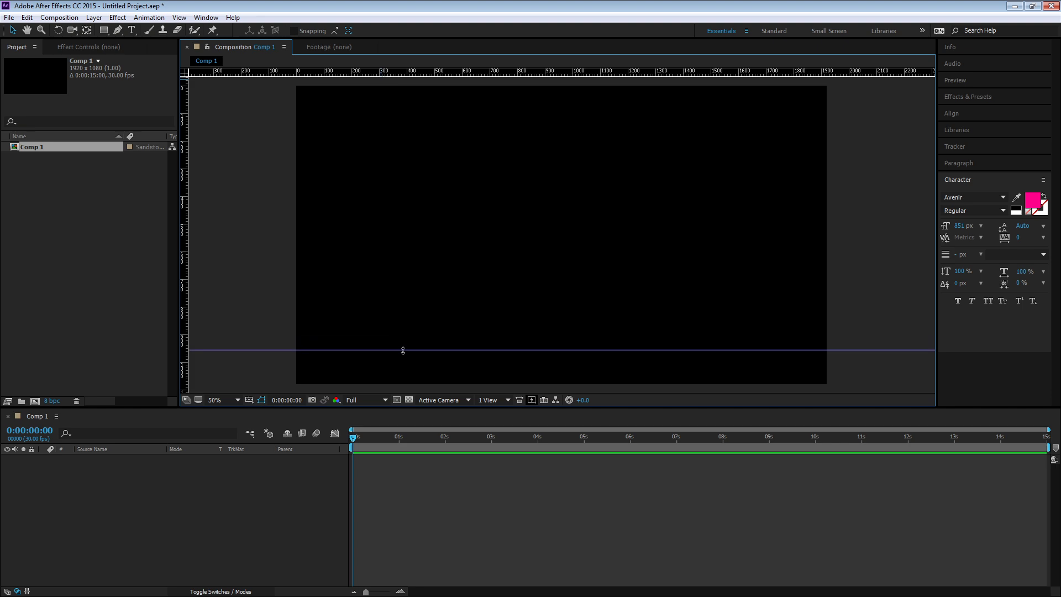
left_click_drag(403, 350, 403, 71)
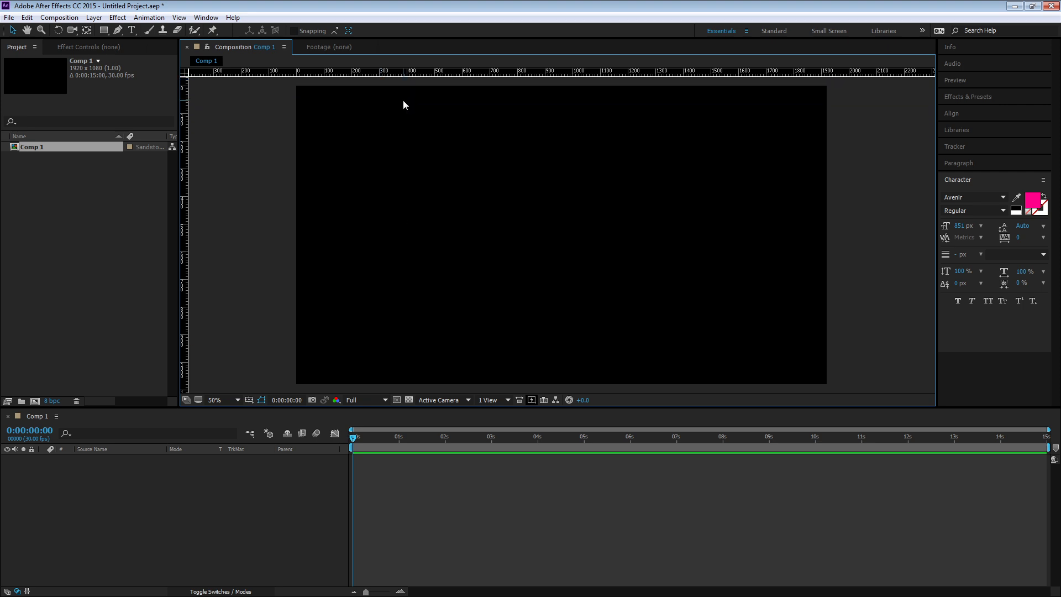
Step: Show the grid over the composition and open the Grids & Guides preferences
left_click(179, 17)
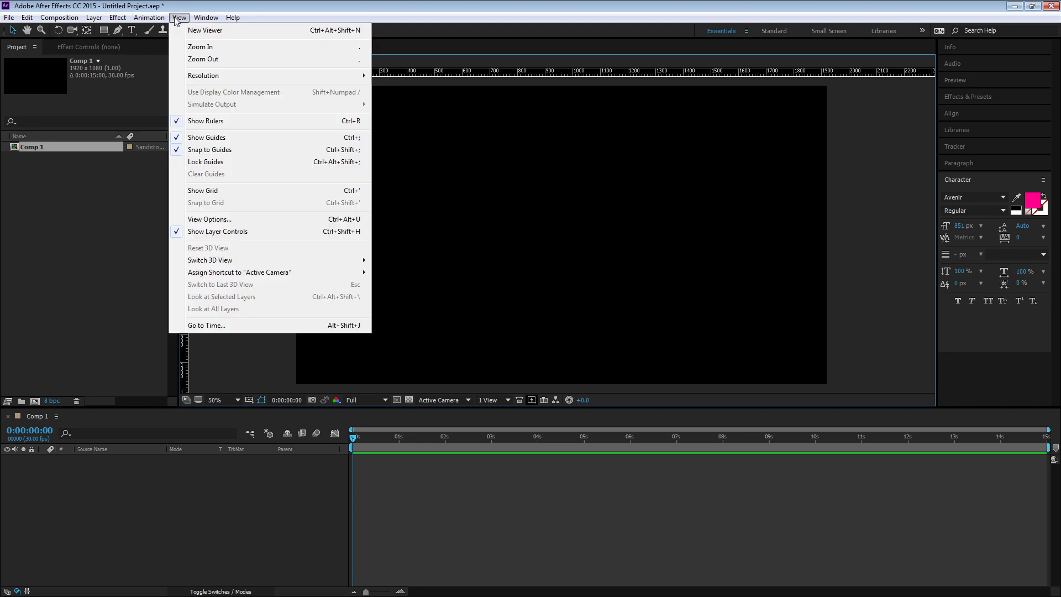
left_click(203, 190)
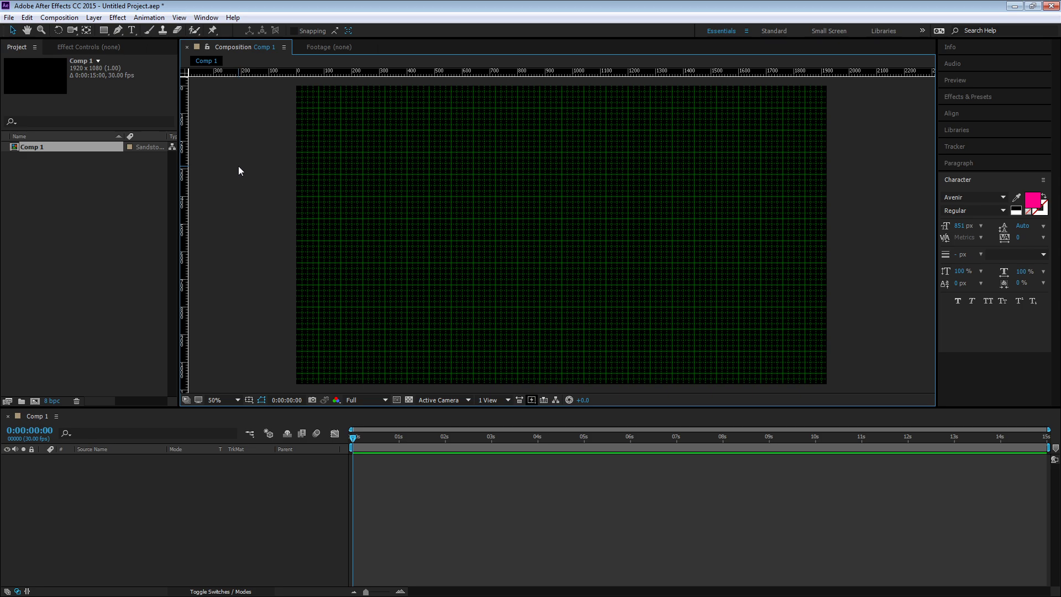
left_click(179, 17)
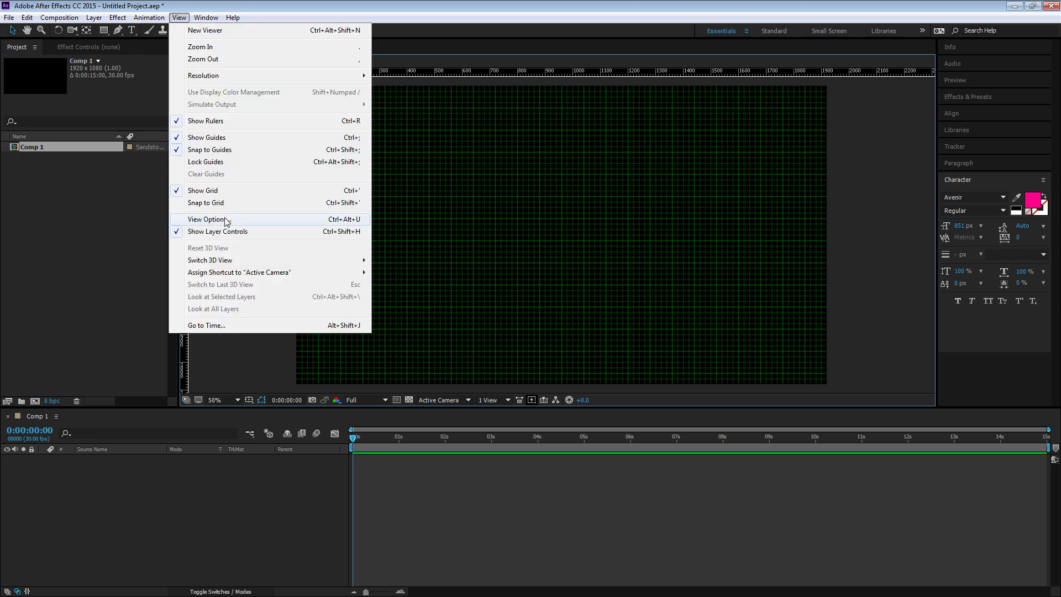
mouse_move(32, 19)
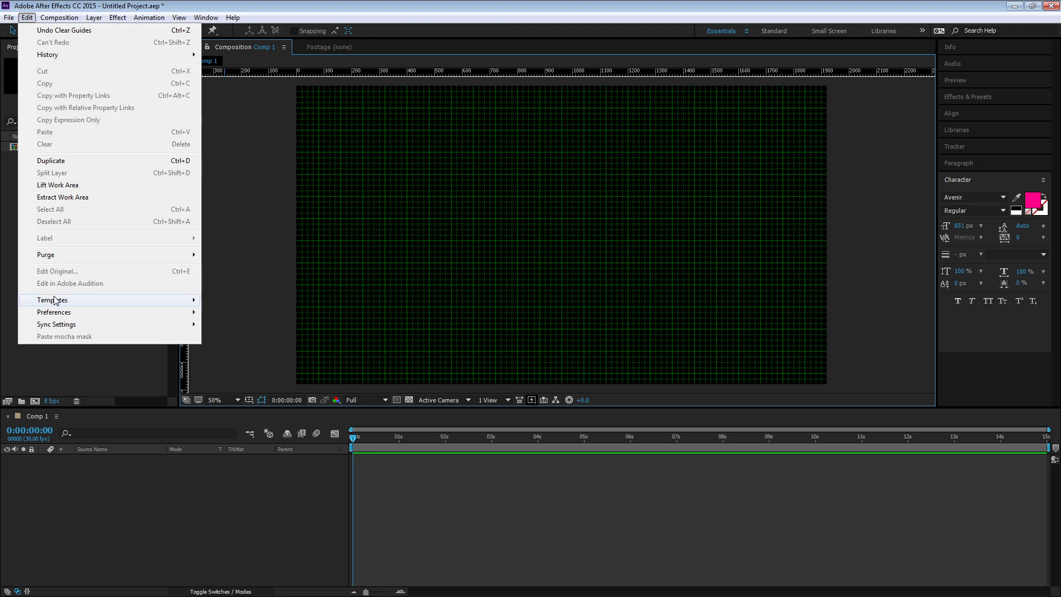
mouse_move(58, 319)
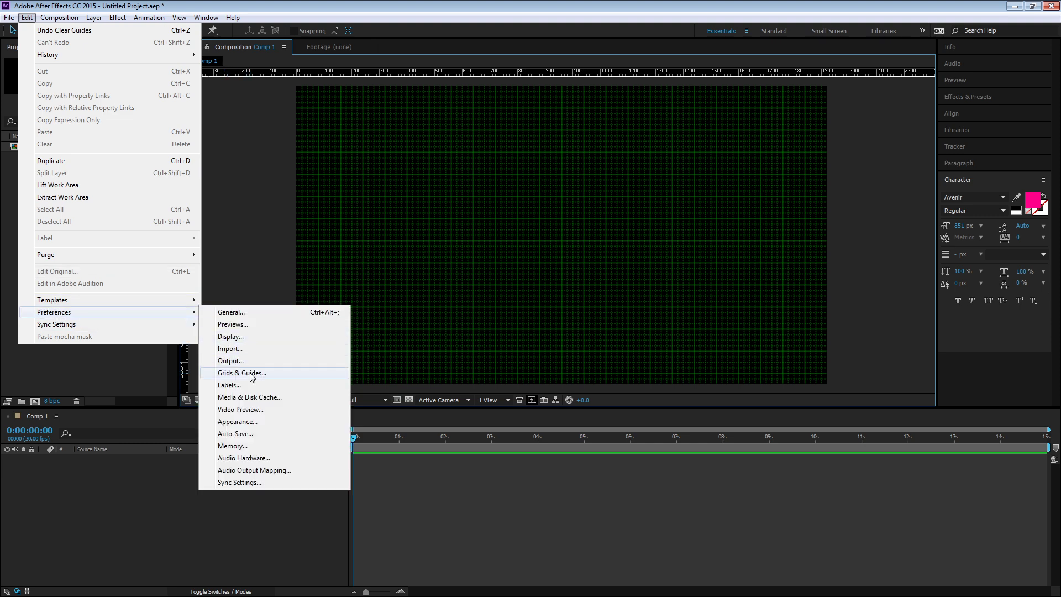
left_click(273, 379)
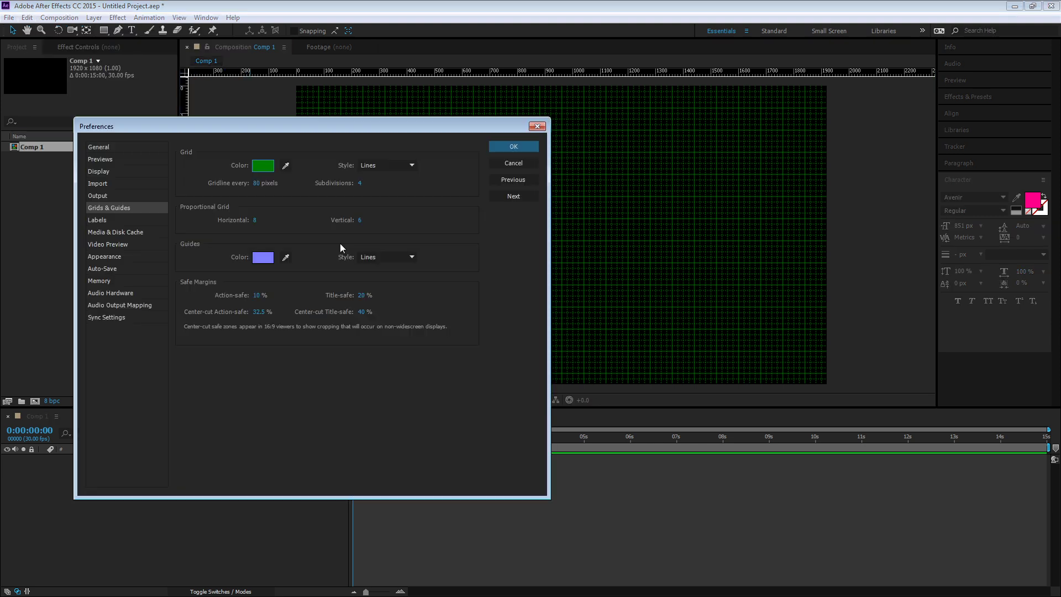
Step: Try the Dashed Lines grid style, set it back to Lines, and cancel the preferences
left_click_drag(300, 127, 237, 163)
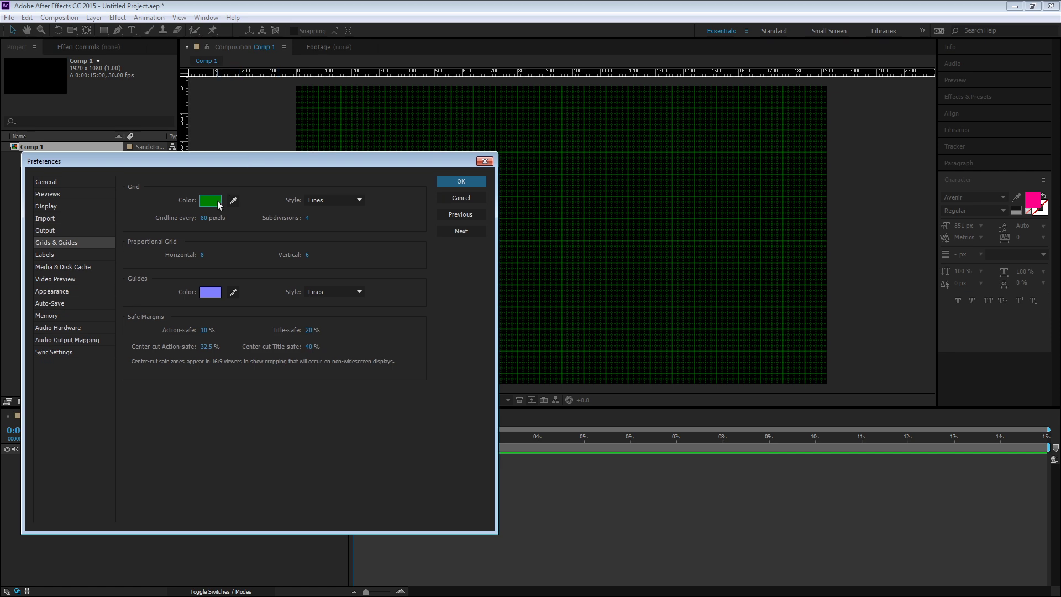
left_click(332, 201)
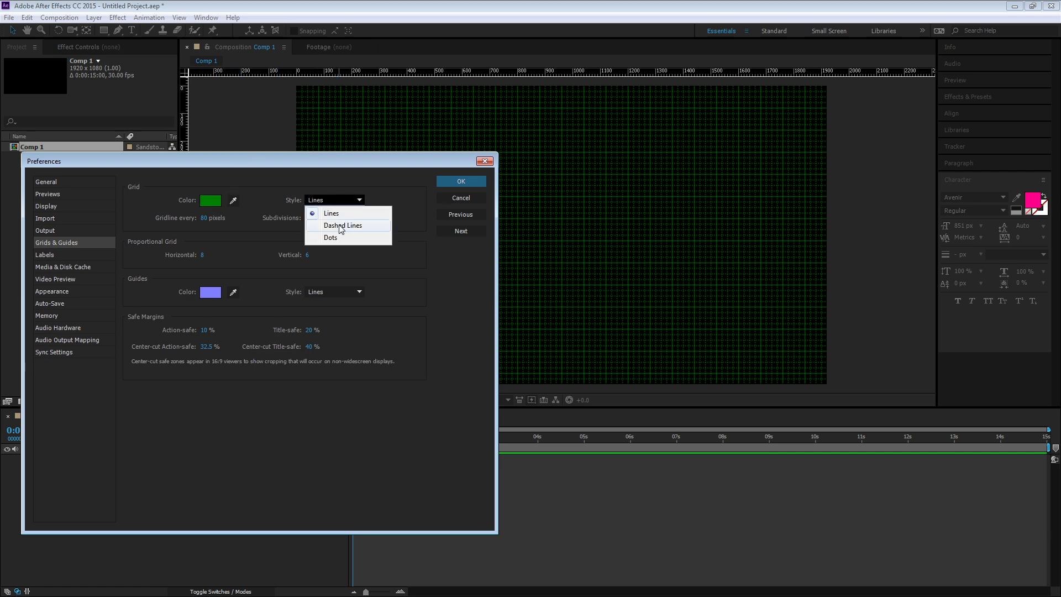
left_click(339, 226)
left_click(337, 202)
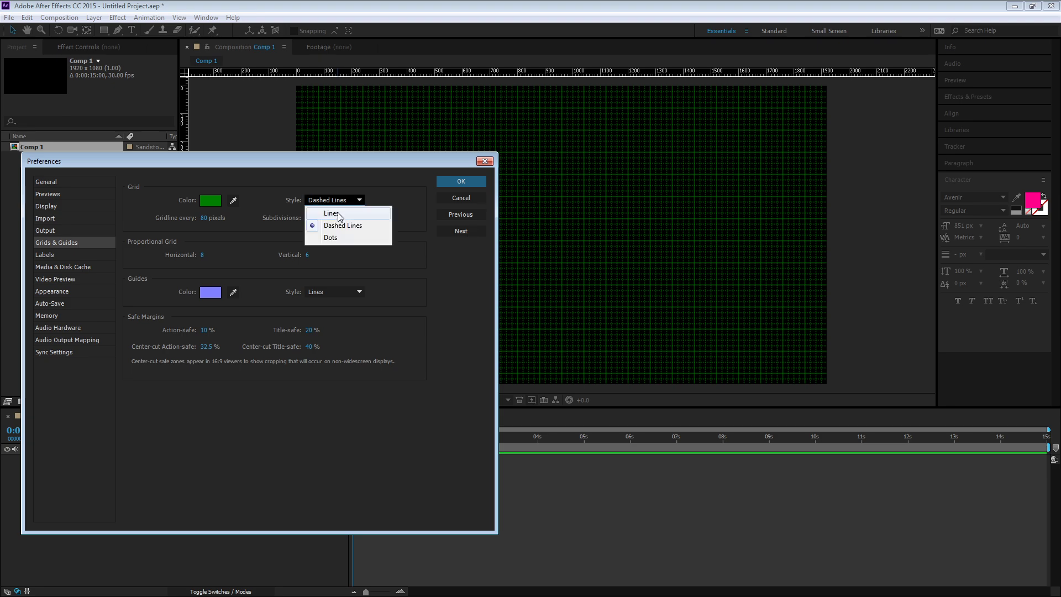
left_click(332, 213)
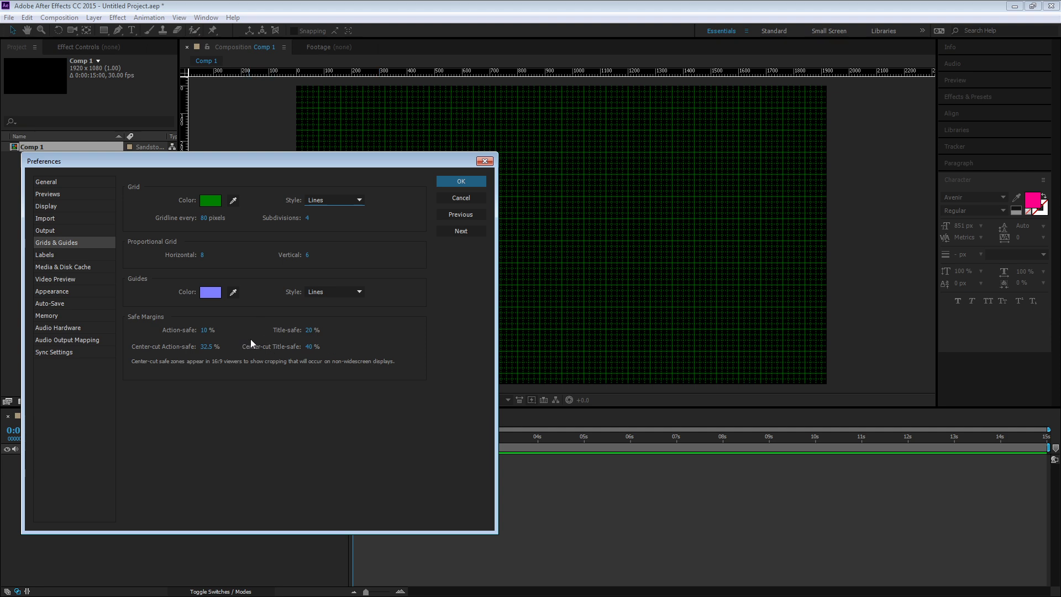
left_click(462, 202)
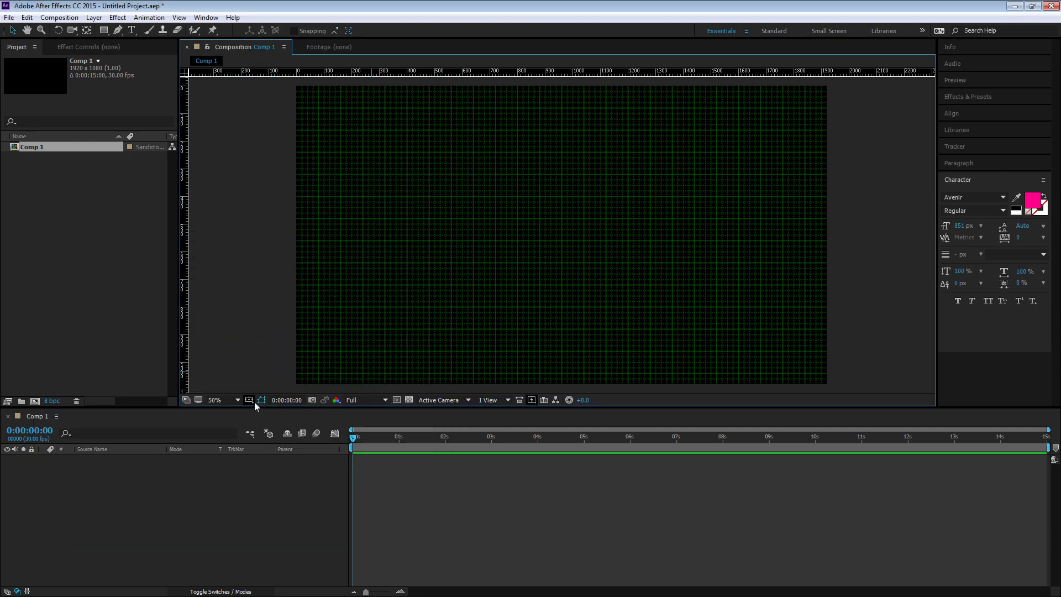
Step: Hide the grid and show the Title/Action Safe margins over the composition
left_click(179, 17)
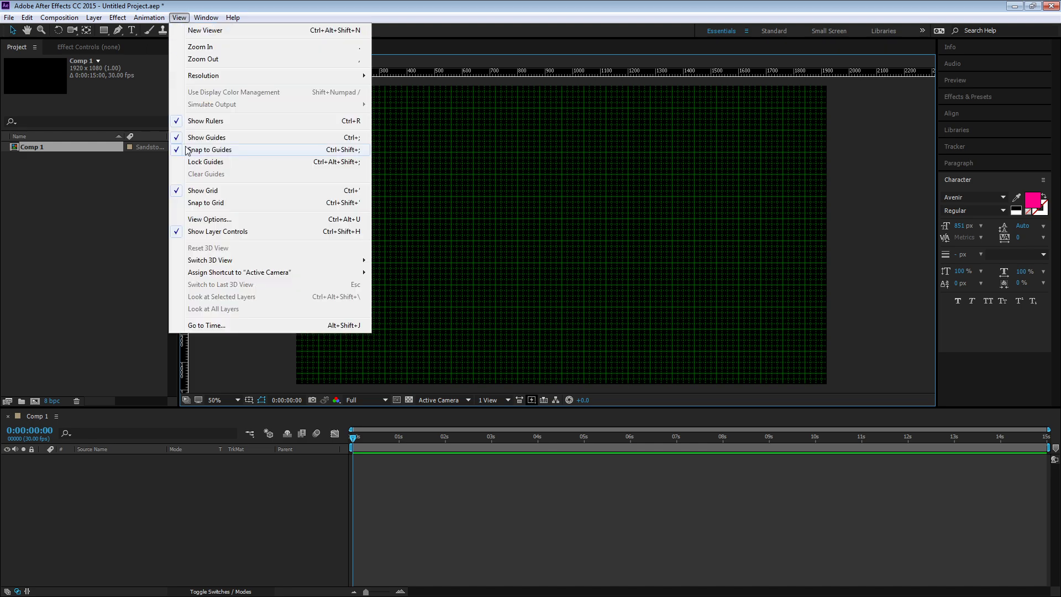
left_click(203, 191)
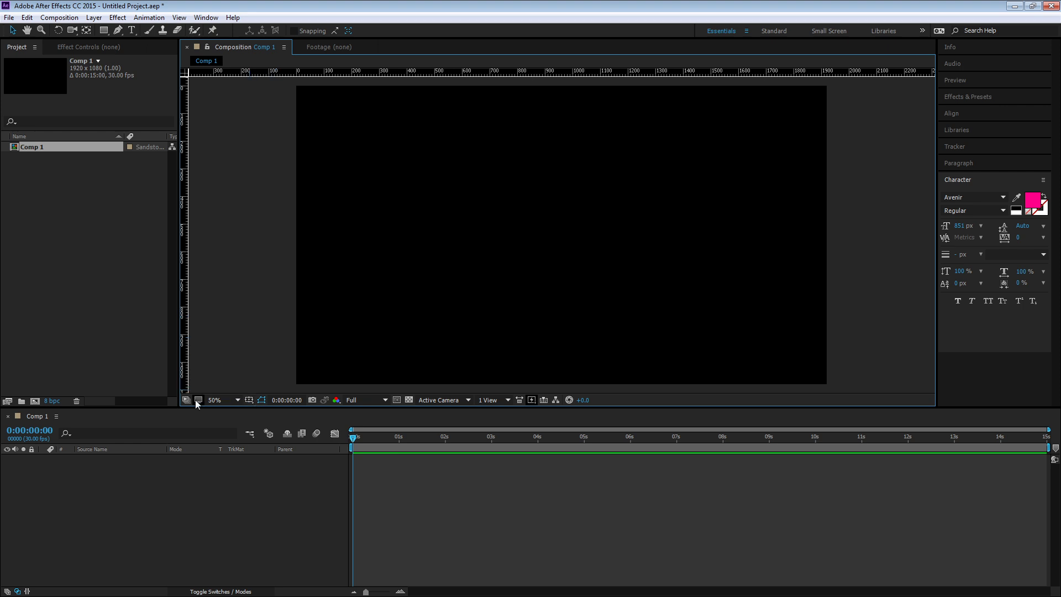
left_click(248, 400)
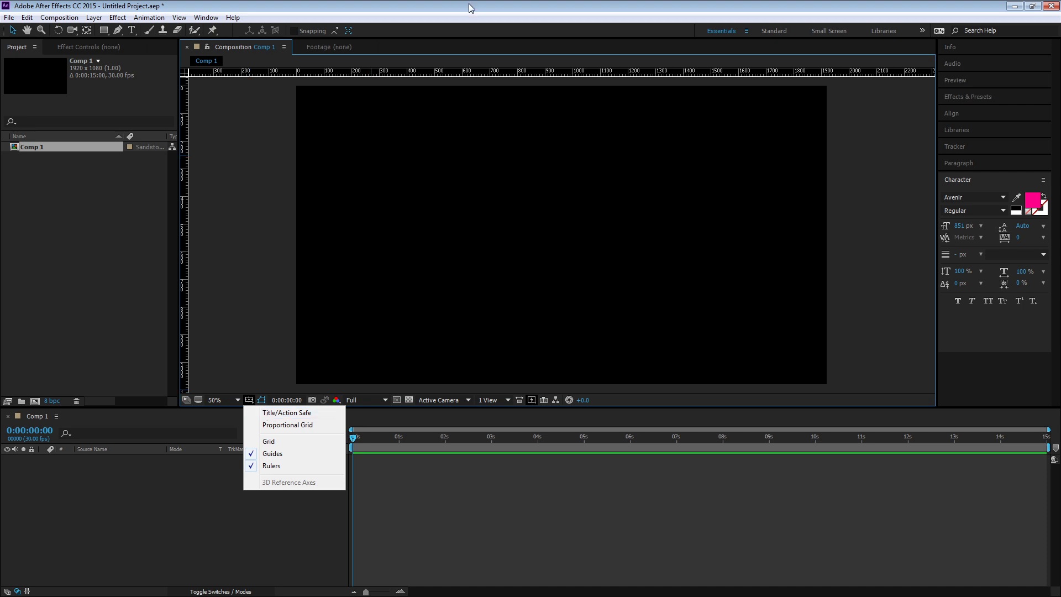
left_click(327, 412)
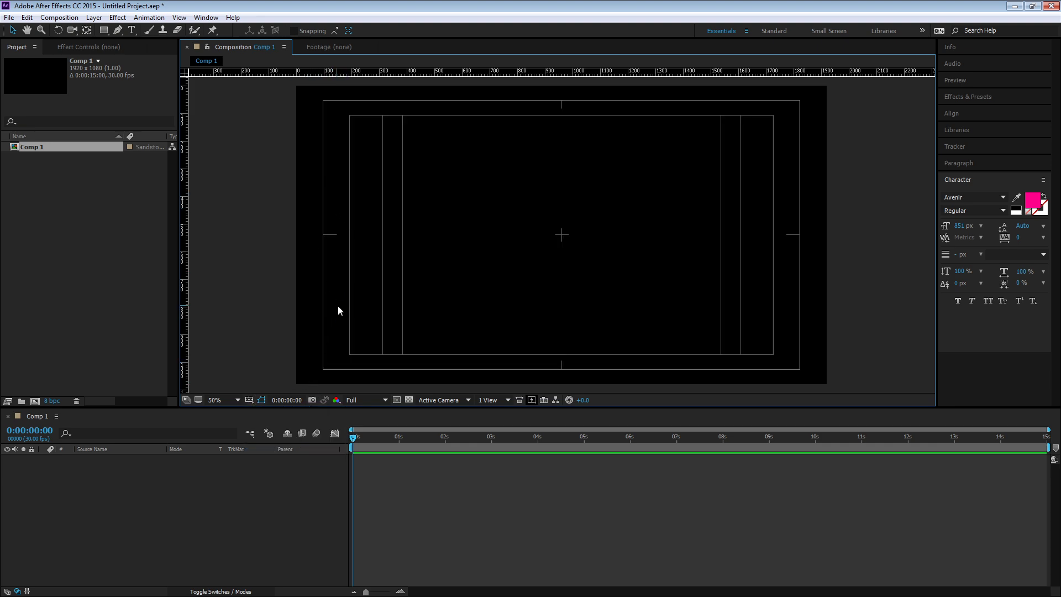
Step: Review the Safe Margins percentages in the Grids & Guides preferences and close them without changes
left_click(249, 400)
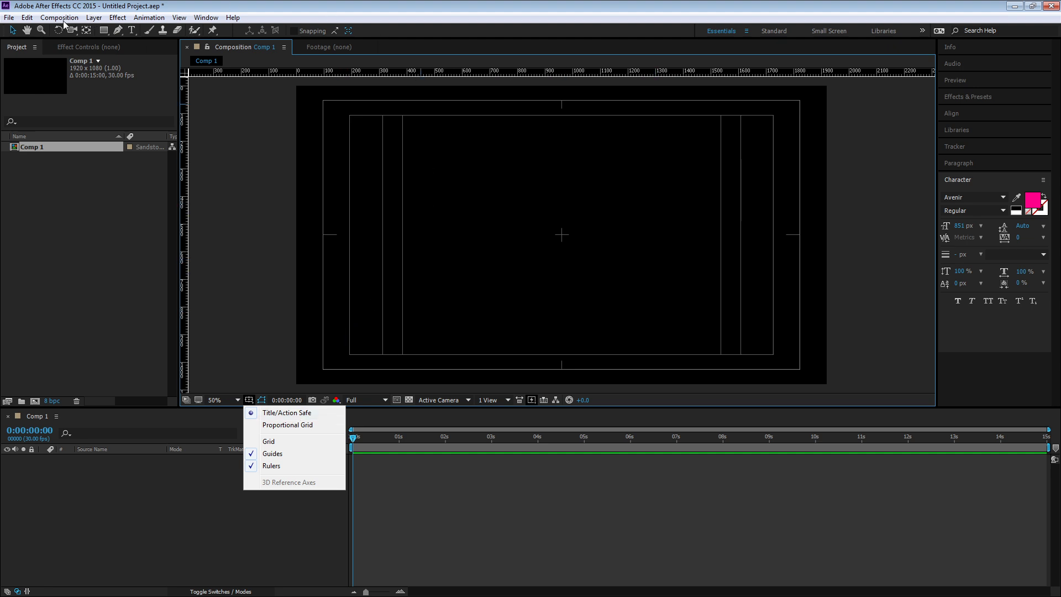
left_click(27, 17)
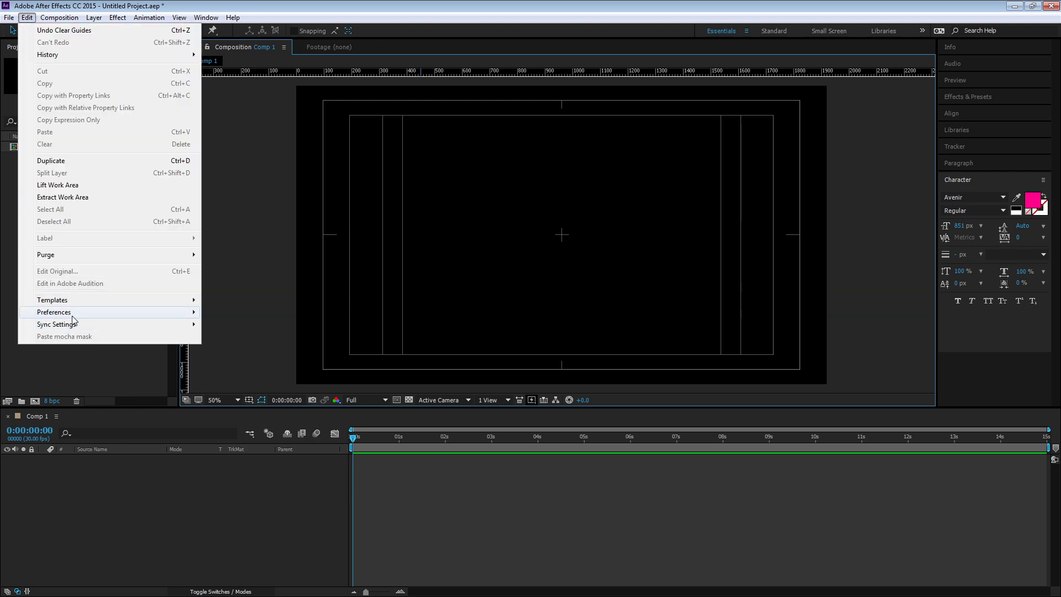
mouse_move(74, 313)
left_click(256, 373)
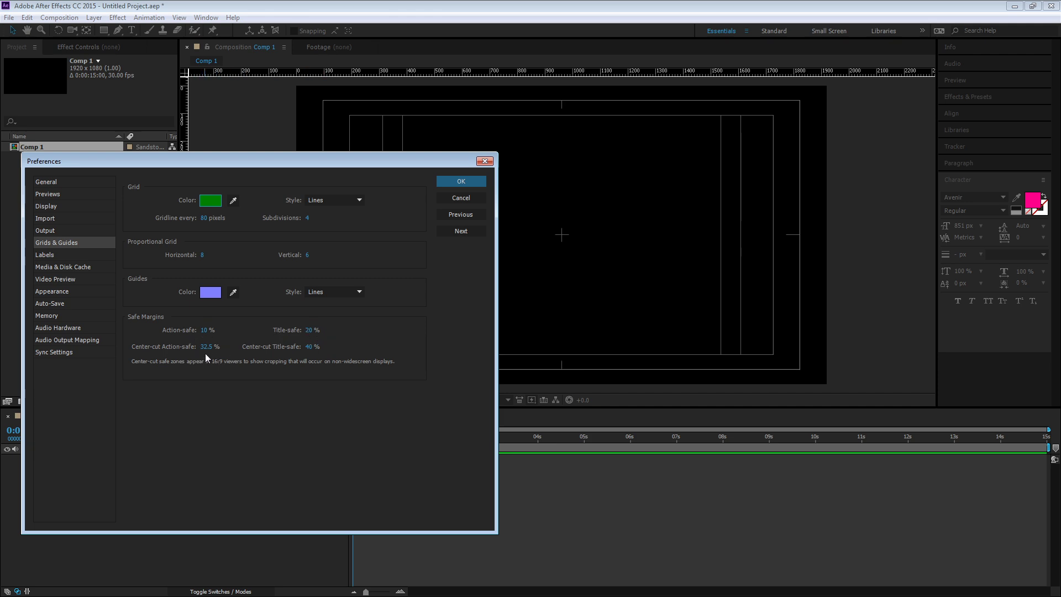
left_click(477, 197)
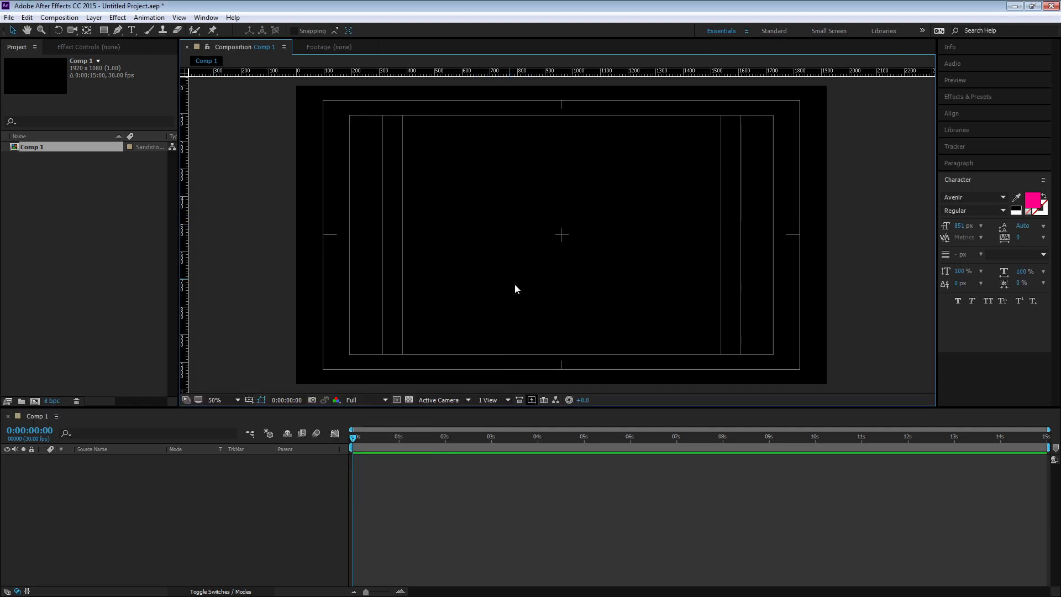
Step: Turn off the Title/Action Safe margins and show the Proportional Grid instead
left_click(249, 400)
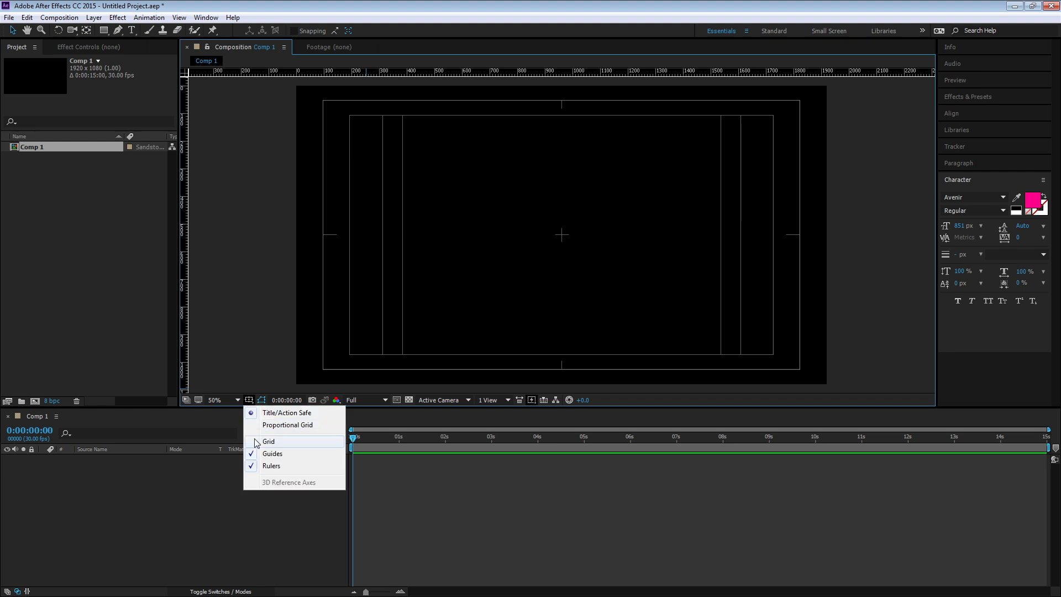
left_click(274, 418)
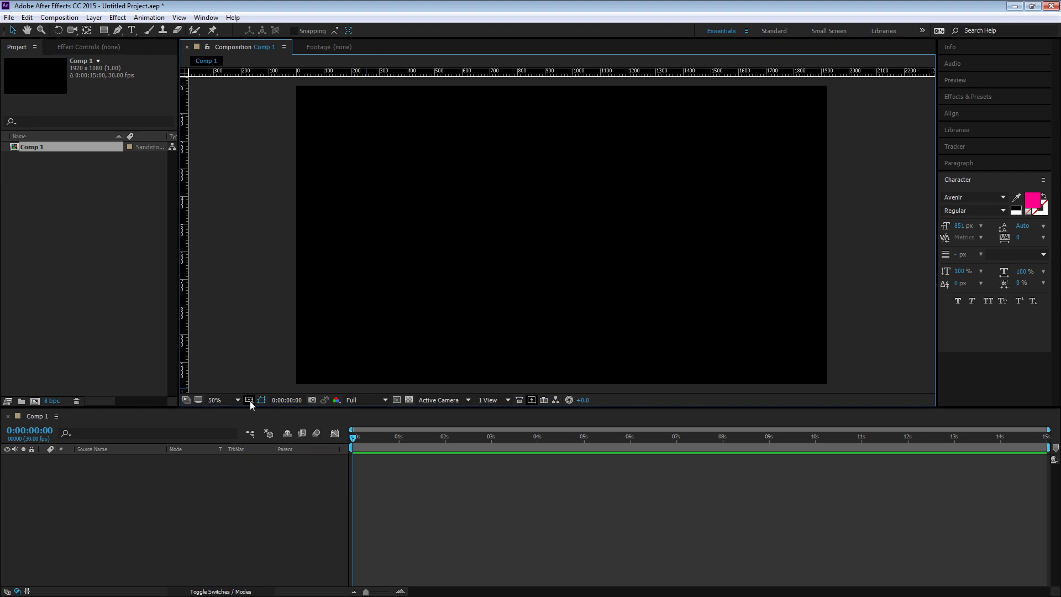
left_click(249, 400)
left_click(252, 426)
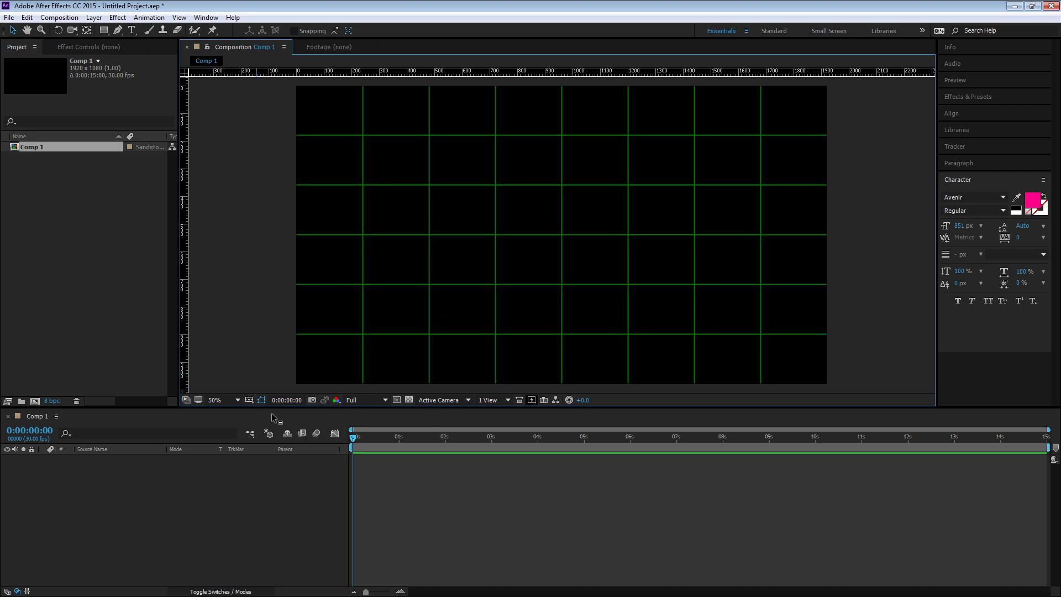
Step: Turn the regular grid on and off over the proportional grid, and hide the Proportional Grid
left_click(249, 400)
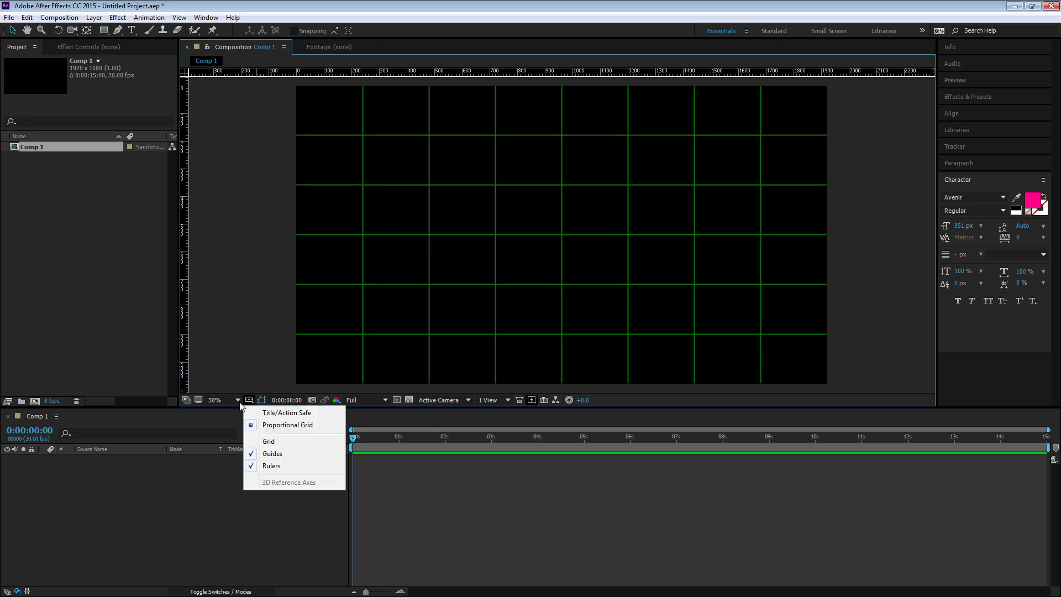
left_click(272, 441)
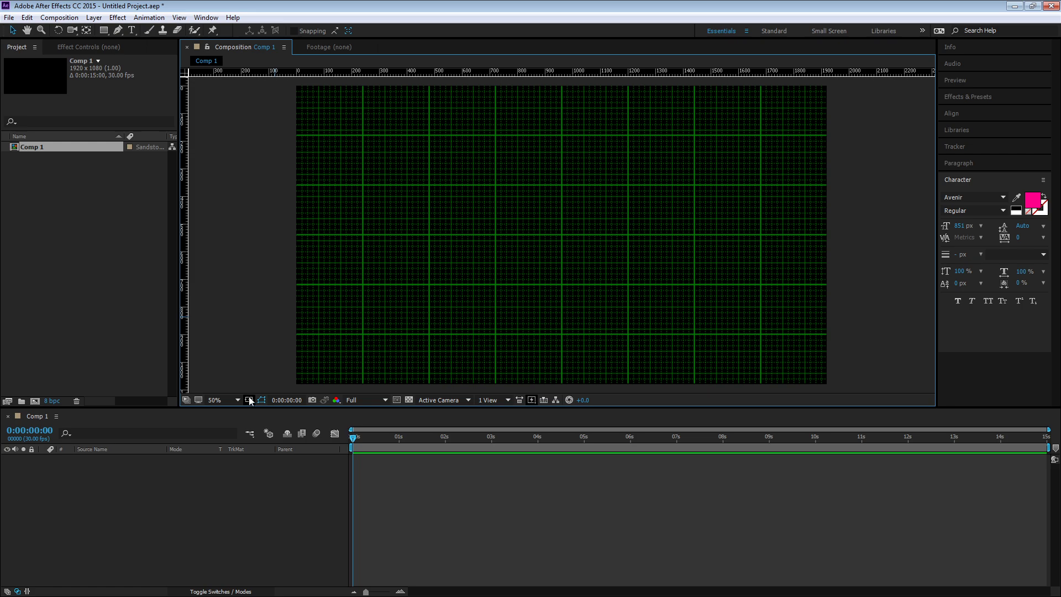
left_click(249, 400)
left_click(262, 442)
left_click(248, 400)
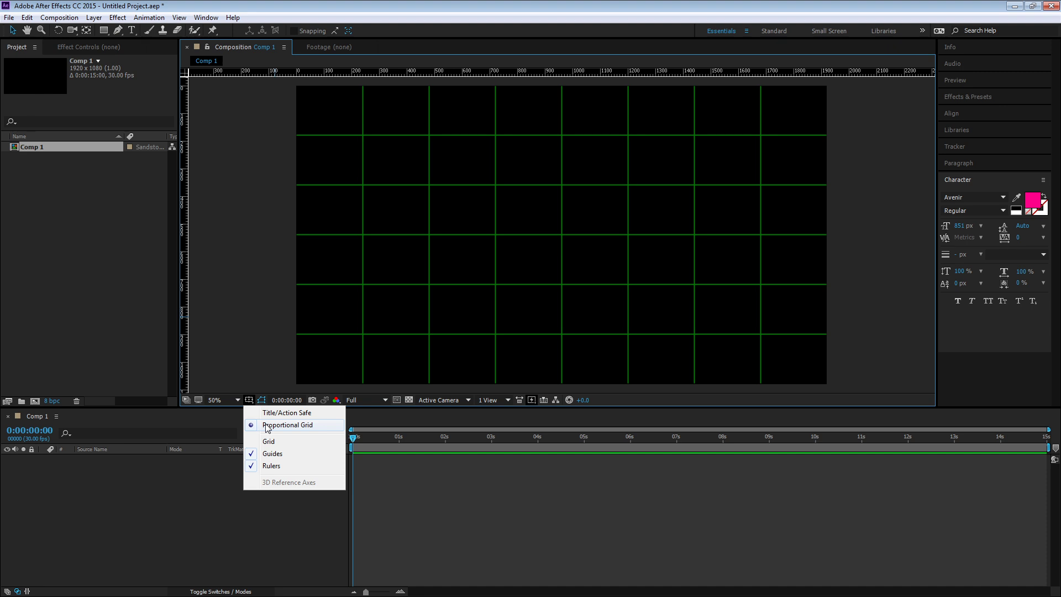
left_click(268, 426)
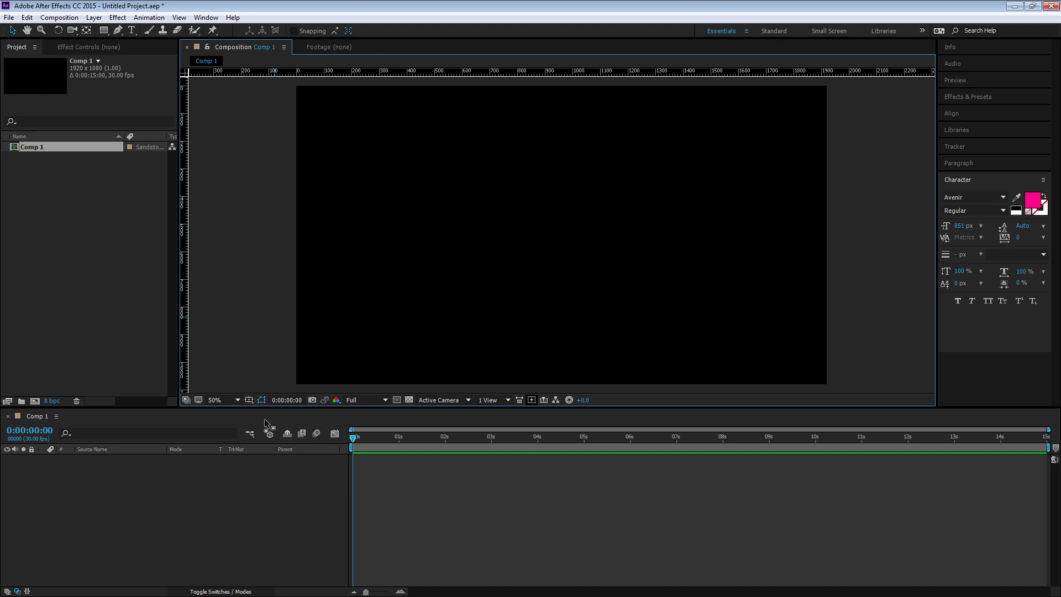